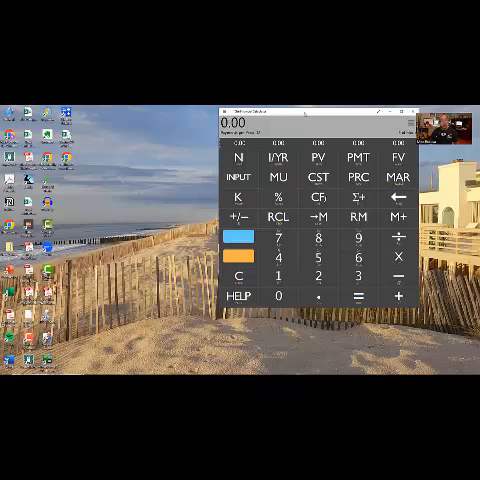
- Store 120 as the number of payments (N)
{"action": "left_click_drag", "start_coordinate": [305, 113], "coordinate": [304, 110]}
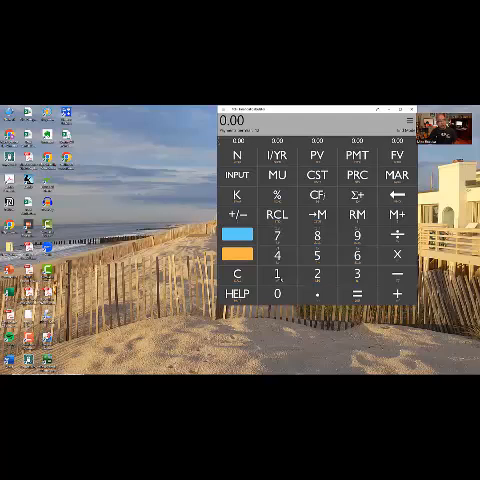
{"action": "left_click", "coordinate": [278, 275]}
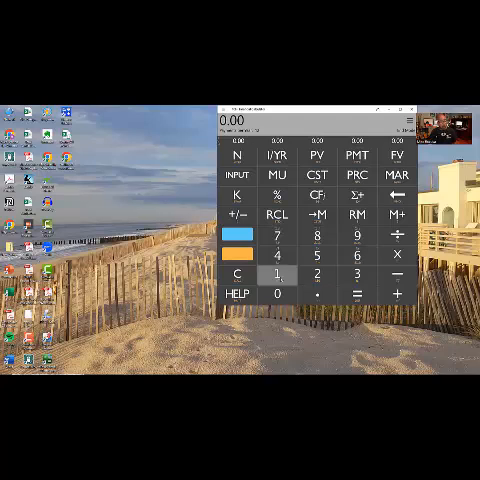
{"action": "type", "text": "2"}
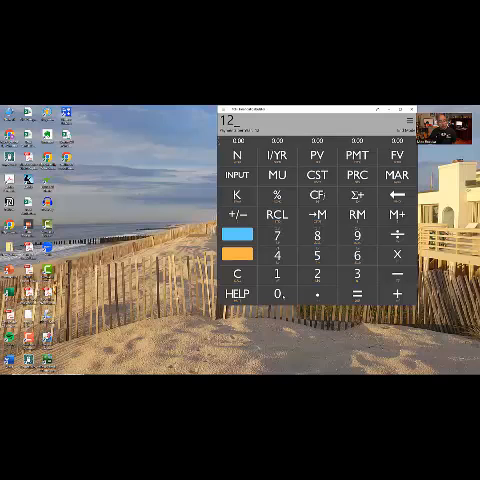
{"action": "left_click", "coordinate": [279, 293]}
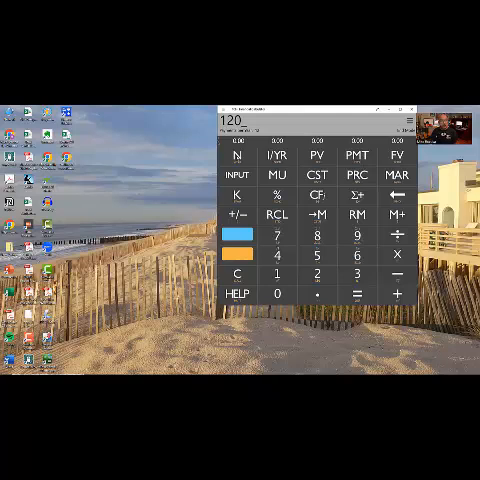
{"action": "key", "text": "n"}
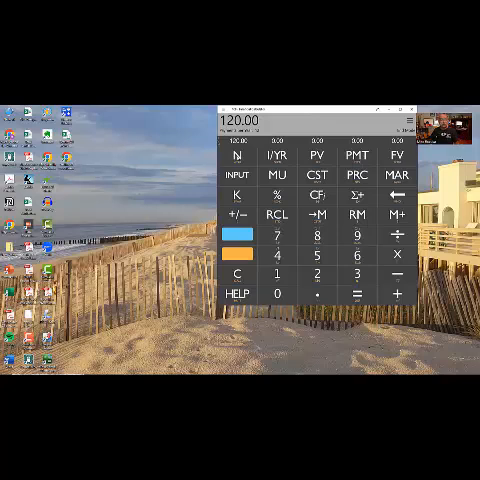
- Store 795 as the monthly payment and compute the present value at 0%: -95,400.00
{"action": "left_click", "coordinate": [282, 234]}
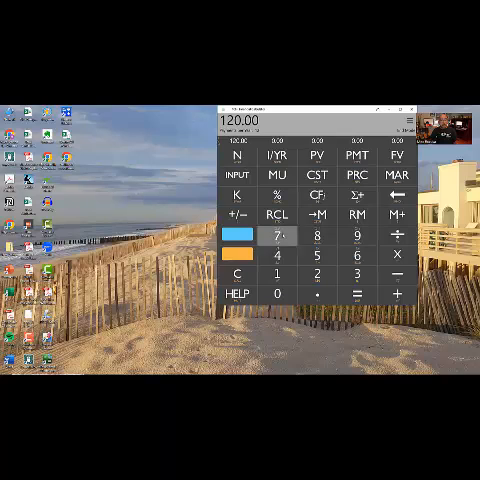
{"action": "left_click", "coordinate": [356, 235]}
{"action": "left_click", "coordinate": [317, 255]}
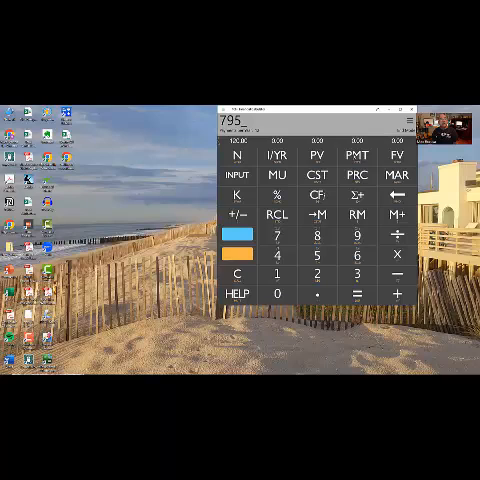
{"action": "key", "text": "p"}
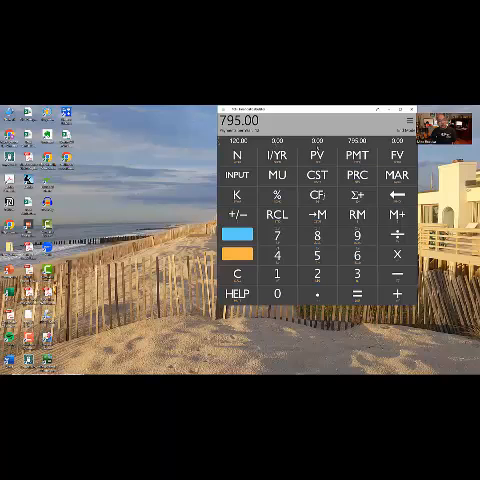
{"action": "key", "text": "v"}
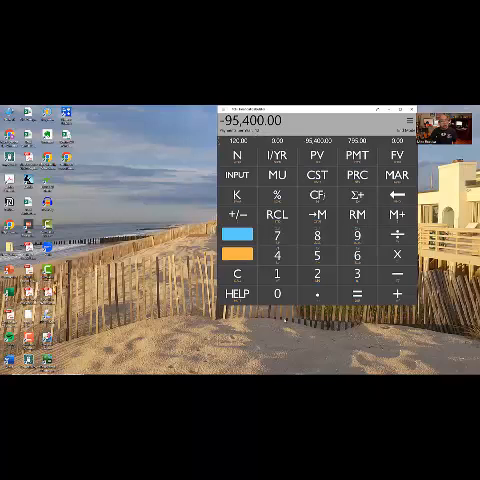
- Store a 10% annual rate and recompute the present value: -60,158.57
{"action": "left_click", "coordinate": [277, 274]}
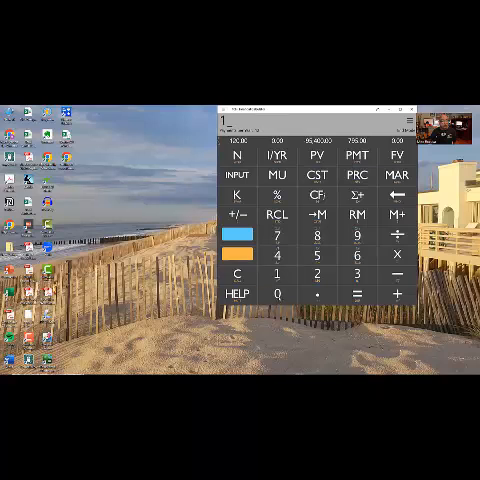
{"action": "left_click", "coordinate": [277, 294]}
{"action": "left_click", "coordinate": [277, 155]}
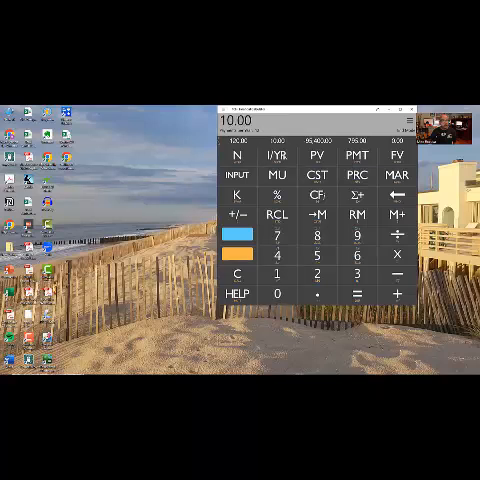
{"action": "left_click", "coordinate": [317, 155]}
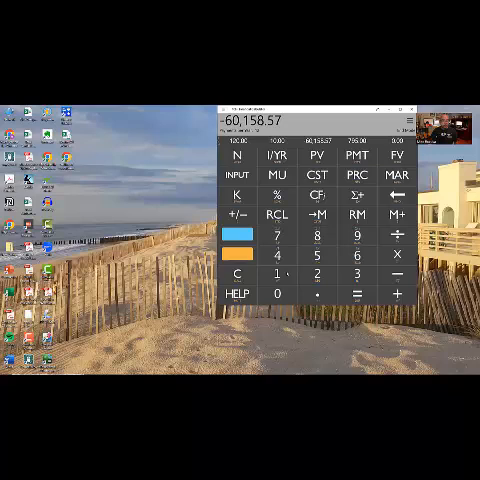
- Recompute the present value at 8% (-65,525.08) and then at 5% (-74,953.67)
{"action": "left_click", "coordinate": [312, 235]}
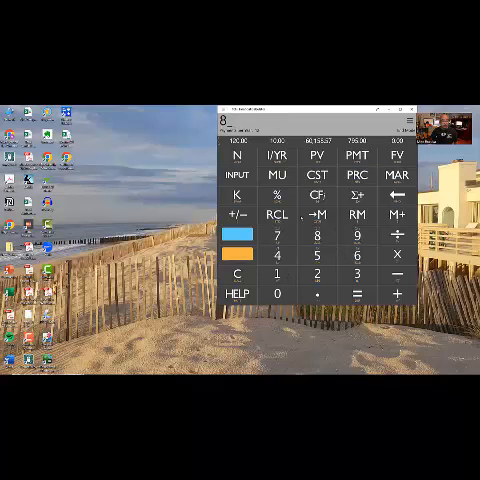
{"action": "left_click", "coordinate": [277, 155]}
{"action": "left_click", "coordinate": [317, 155]}
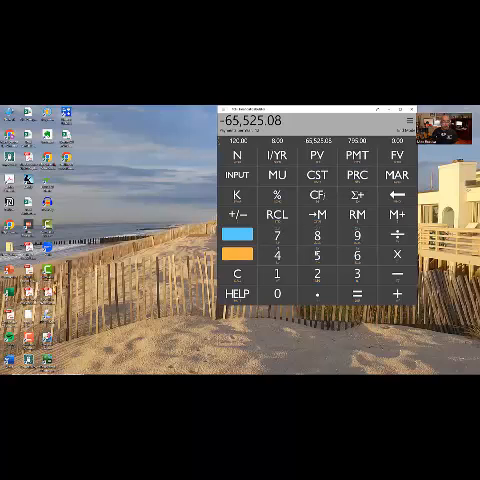
{"action": "type", "text": "5"}
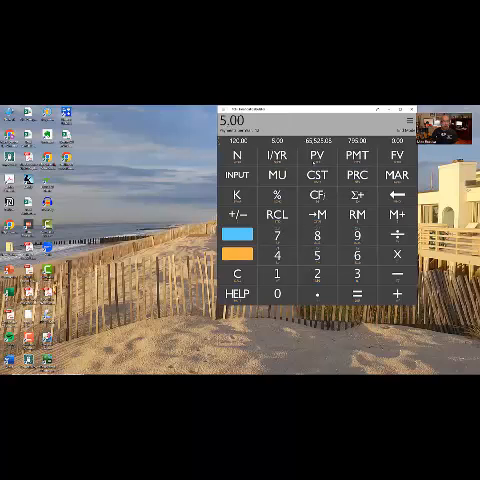
{"action": "left_click", "coordinate": [317, 155]}
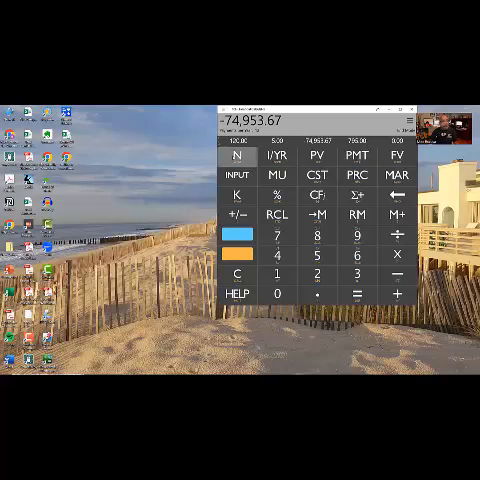
- Clear the display and reset the stored values so the rate is back at 0%
{"action": "key", "text": "Escape"}
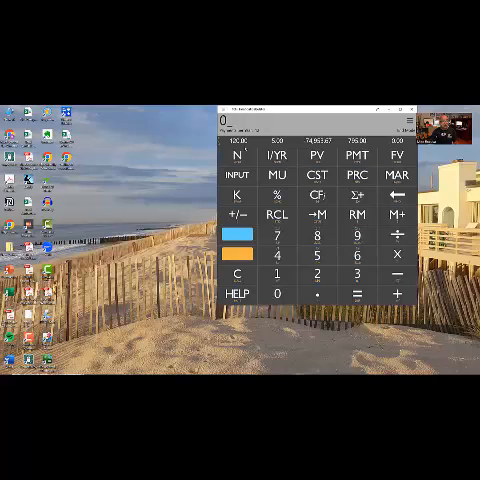
{"action": "left_click", "coordinate": [237, 156]}
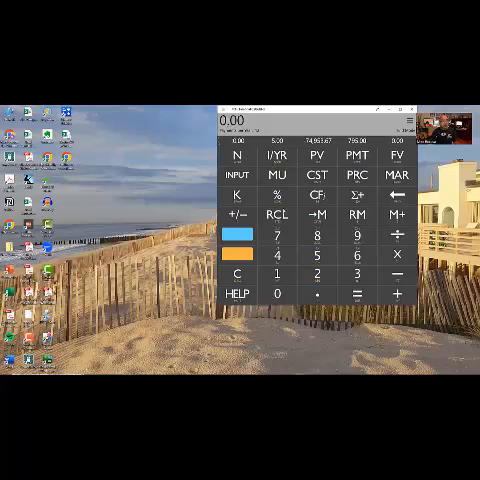
{"action": "left_click", "coordinate": [317, 156]}
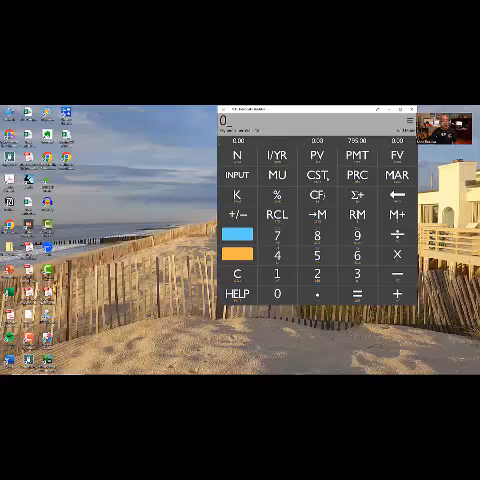
{"action": "left_click", "coordinate": [277, 293]}
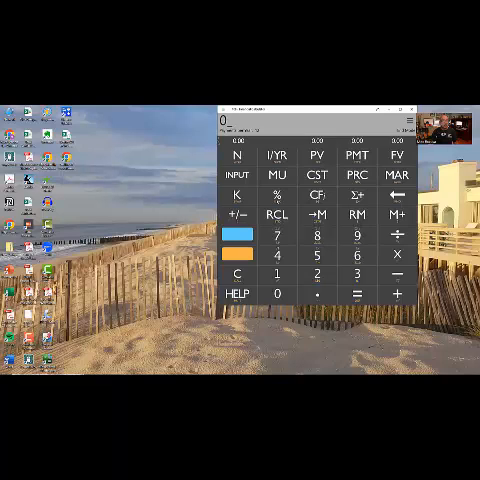
{"action": "key", "text": "Return"}
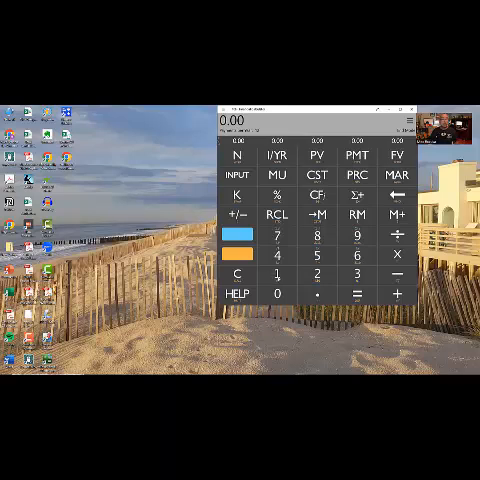
{"action": "type", "text": "1"}
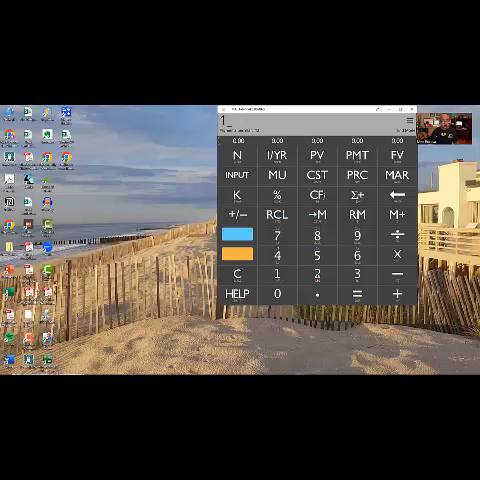
{"action": "type", "text": "20"}
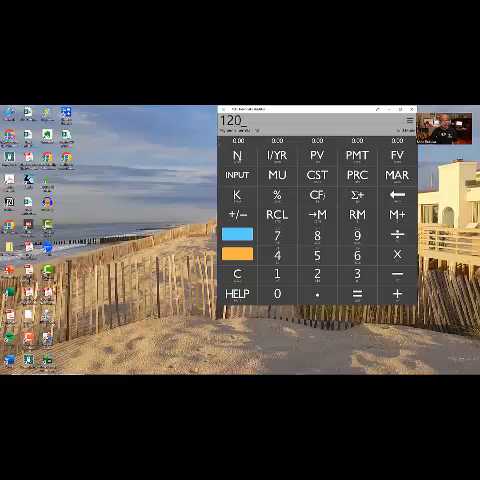
{"action": "type", "text": "n"}
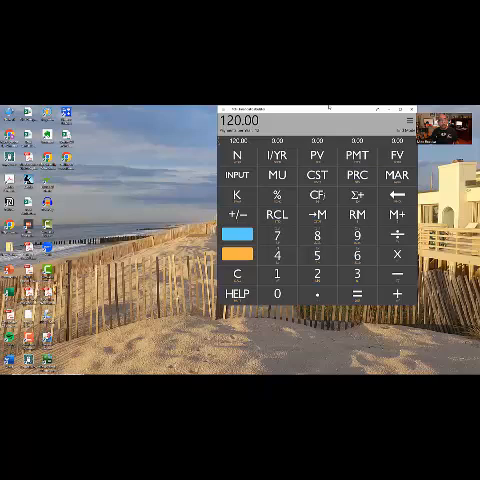
- Store 795 as the monthly payment and compute the 120-month present value at 0%: -95,400.00
{"action": "left_click", "coordinate": [277, 235]}
{"action": "left_click", "coordinate": [357, 235]}
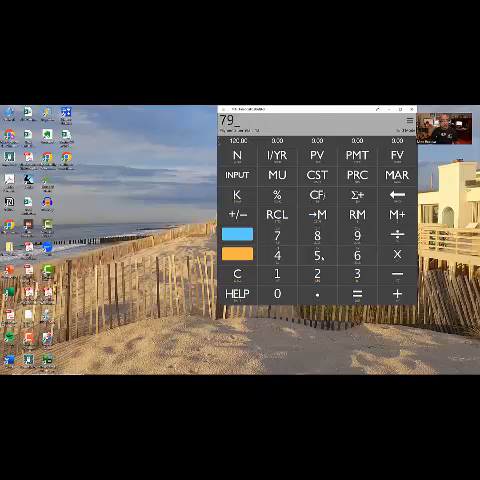
{"action": "left_click", "coordinate": [317, 255]}
{"action": "left_click", "coordinate": [357, 155]}
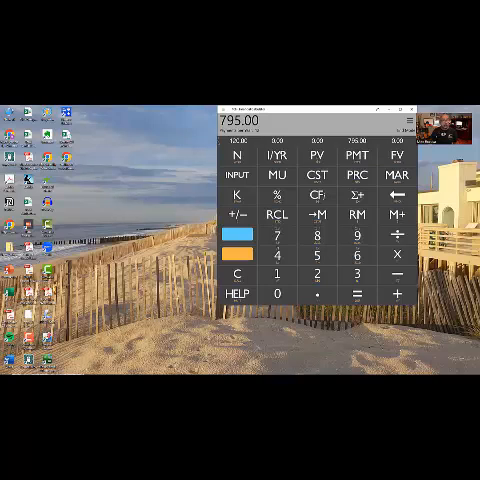
{"action": "left_click", "coordinate": [317, 155]}
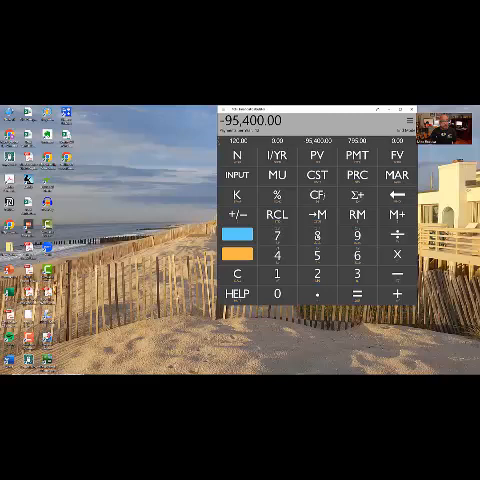
- Store an 8% annual rate and compute the present value: -65,525.08
{"action": "left_click", "coordinate": [318, 236]}
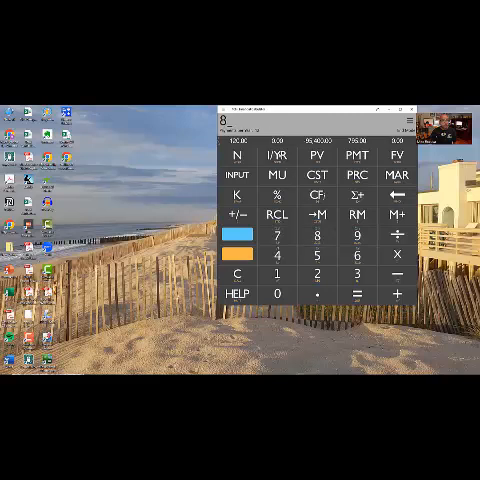
{"action": "left_click", "coordinate": [277, 155]}
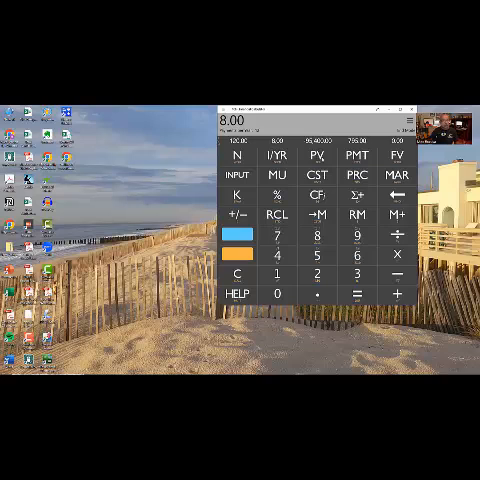
{"action": "left_click", "coordinate": [317, 155]}
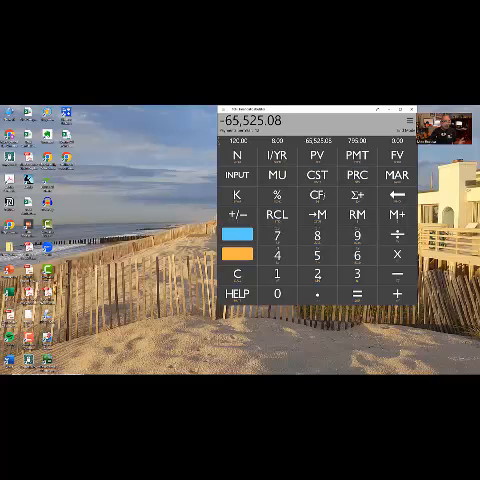
{"action": "type", "text": "24"}
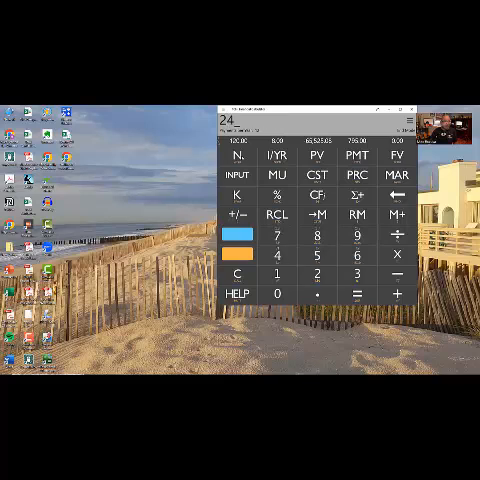
{"action": "type", "text": "n"}
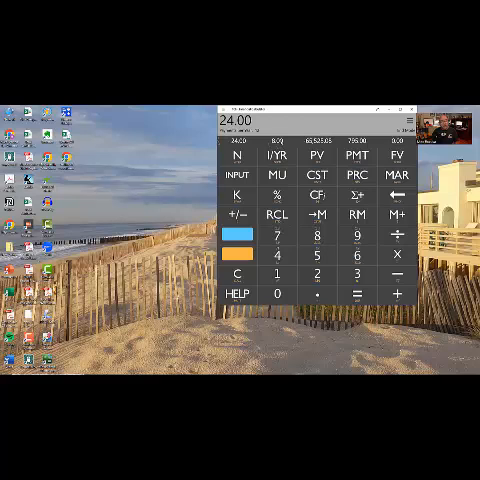
- Compute the present value over 24 months at 8%: -17,577.88
{"action": "left_click", "coordinate": [317, 156]}
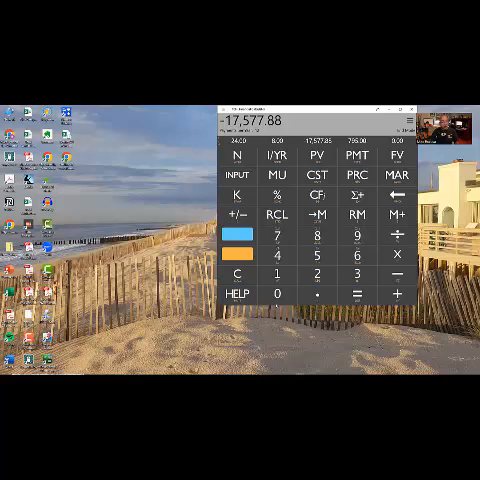
- Store a 0% rate and compute the 24-month present value: -19,080.00
{"action": "key", "text": "Escape"}
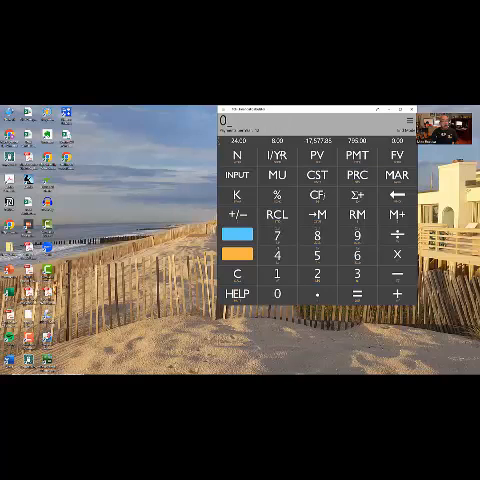
{"action": "key", "text": "Escape"}
{"action": "left_click", "coordinate": [317, 155]}
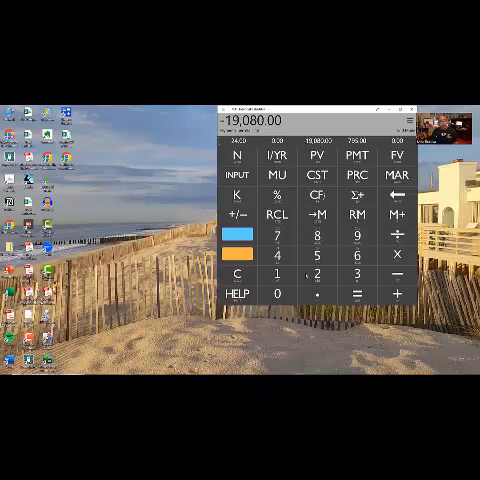
{"action": "type", "text": "8_"}
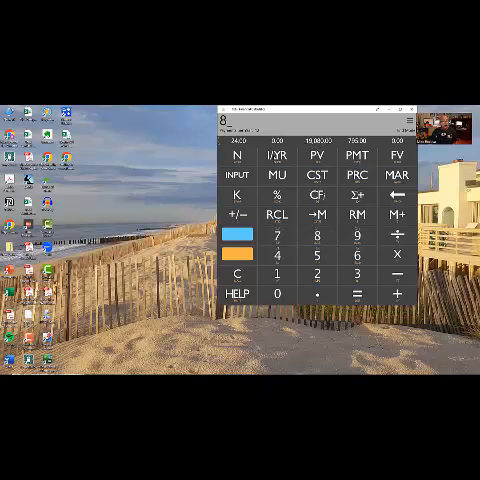
{"action": "type", "text": "ip"}
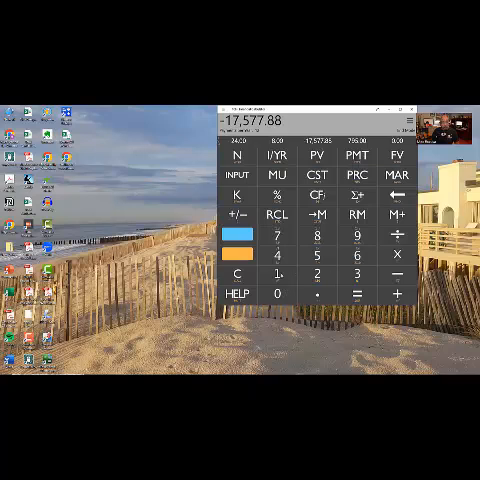
{"action": "type", "text": "1"}
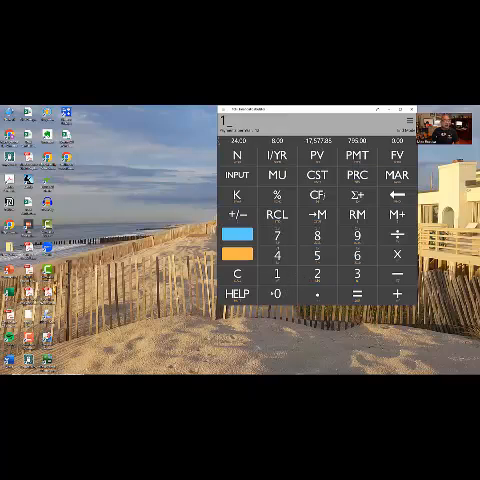
{"action": "type", "text": "0"}
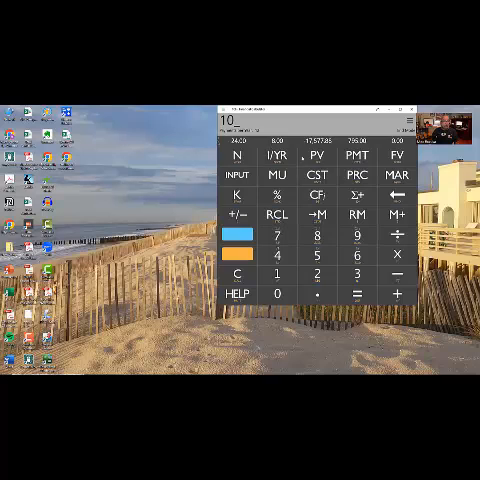
- Compute the 24-month present value at 10% (-17,228.33) and at 20% (-15,620.15)
{"action": "left_click", "coordinate": [279, 156]}
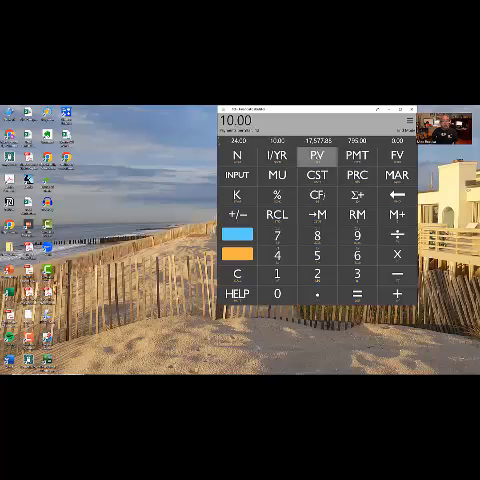
{"action": "left_click", "coordinate": [317, 156]}
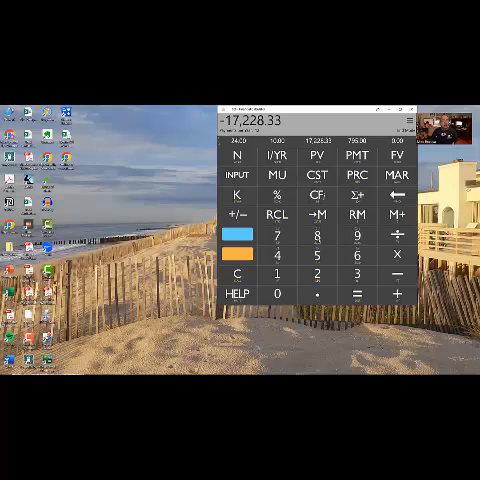
{"action": "left_click", "coordinate": [317, 274]}
{"action": "left_click", "coordinate": [277, 293]}
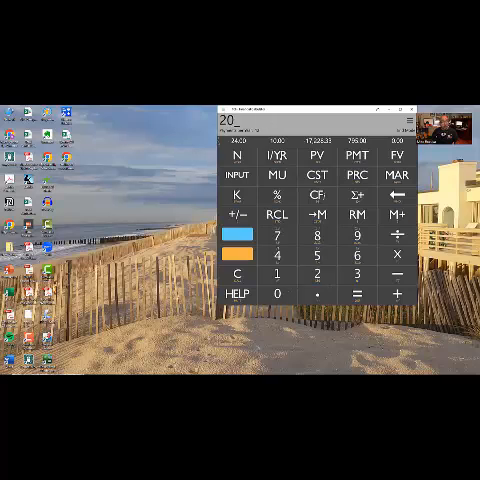
{"action": "left_click", "coordinate": [277, 156]}
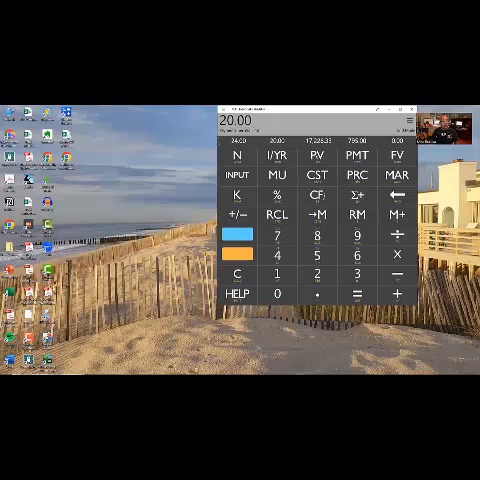
{"action": "left_click", "coordinate": [317, 156]}
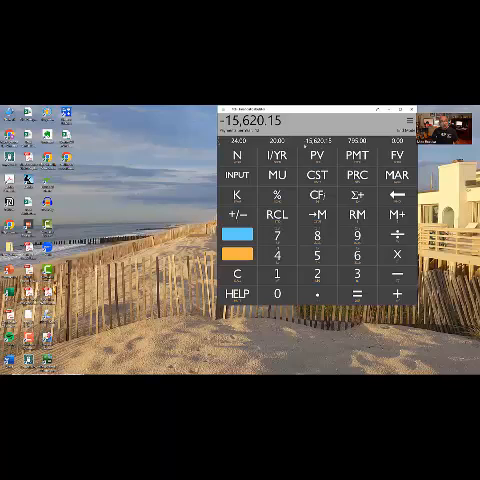
- Reset the rate to 0% and recompute the 24-month present value: -19,080.00
{"action": "key", "text": "Escape"}
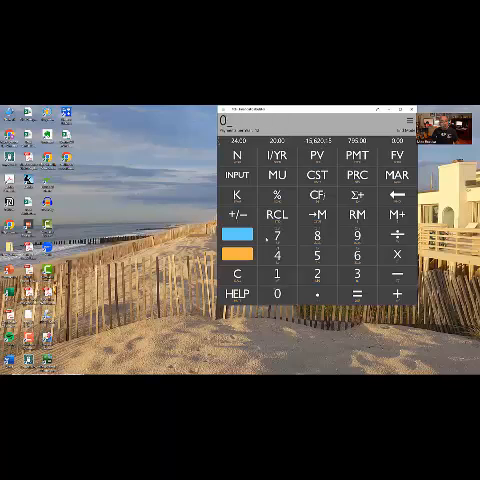
{"action": "left_click", "coordinate": [277, 155]}
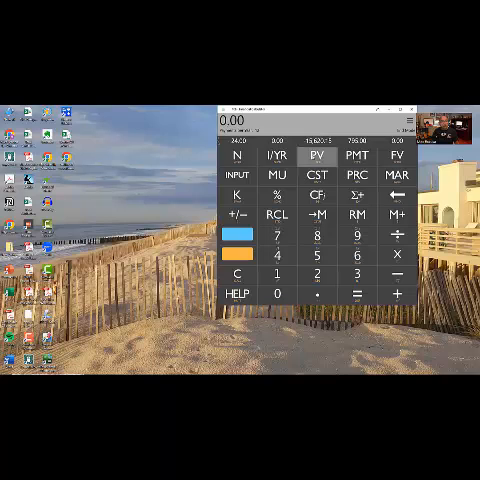
{"action": "left_click", "coordinate": [317, 156]}
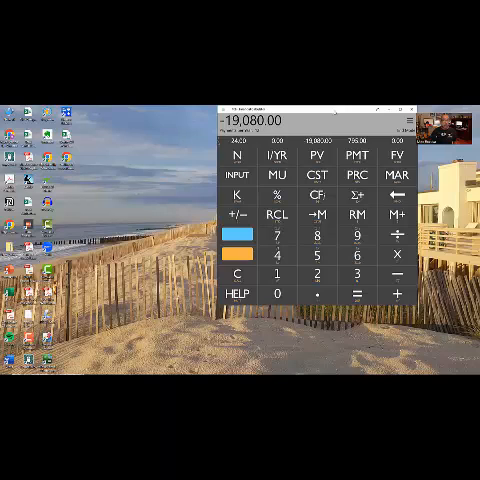
{"action": "left_click_drag", "start_coordinate": [334, 112], "coordinate": [337, 114]}
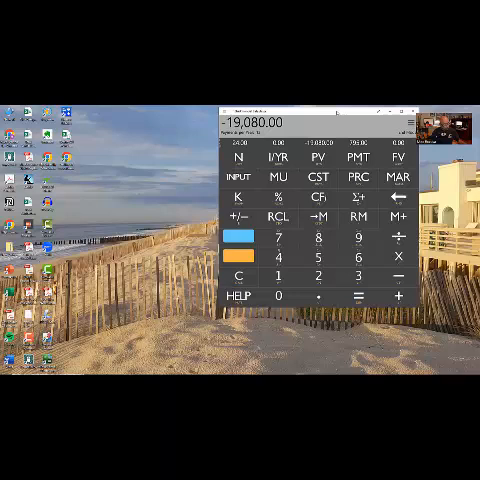